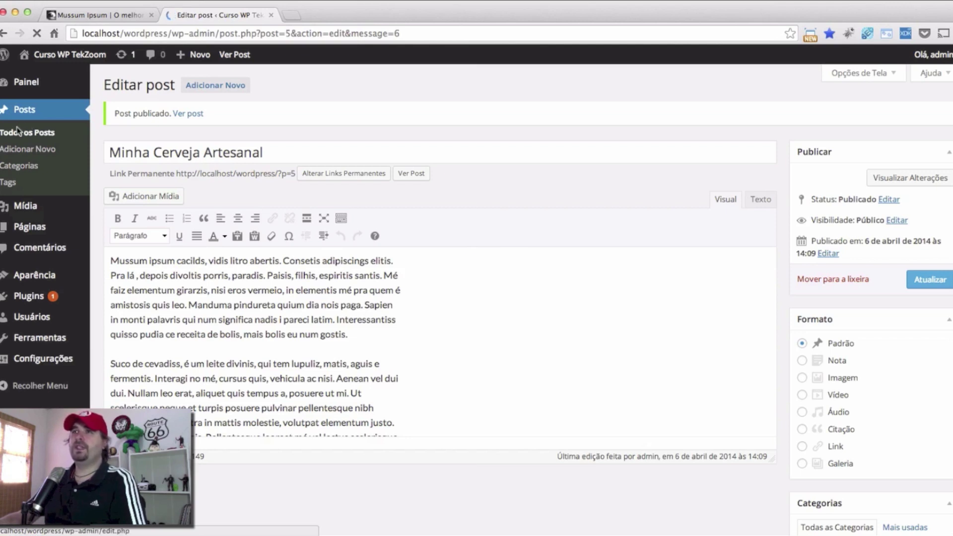
Open the Curso WP TekZoom site in a new tab and review the published Minha Cerveja Artesanal post on its home page
mouse_move(41, 63)
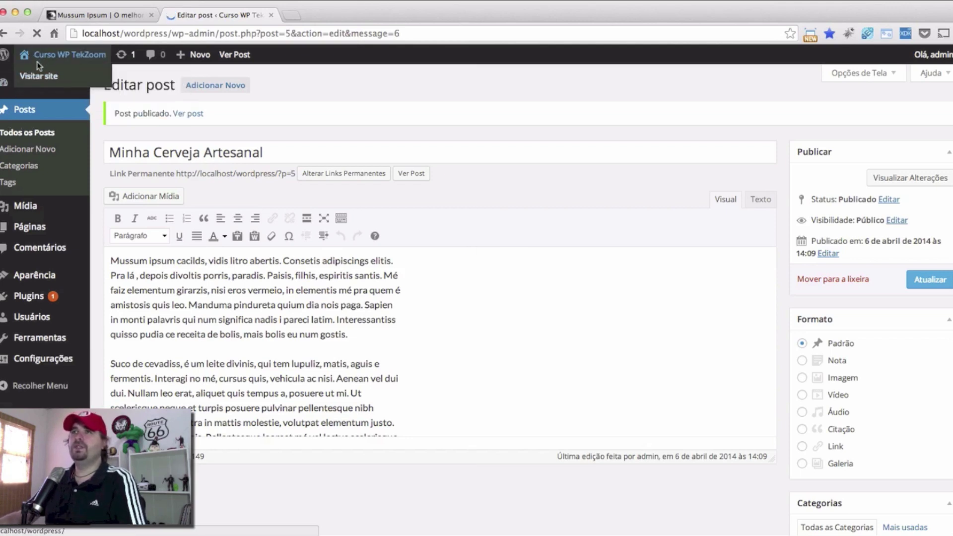
middle_click(57, 59)
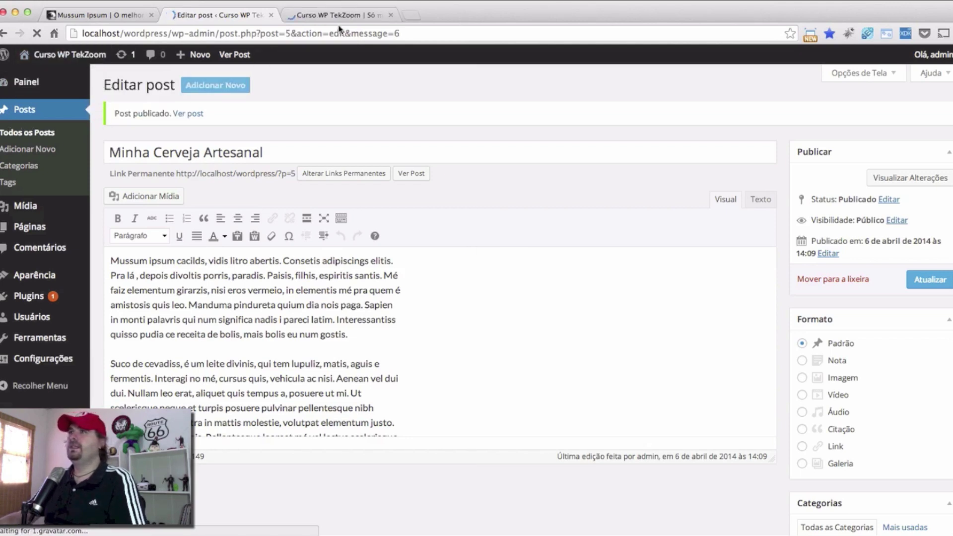
click(331, 11)
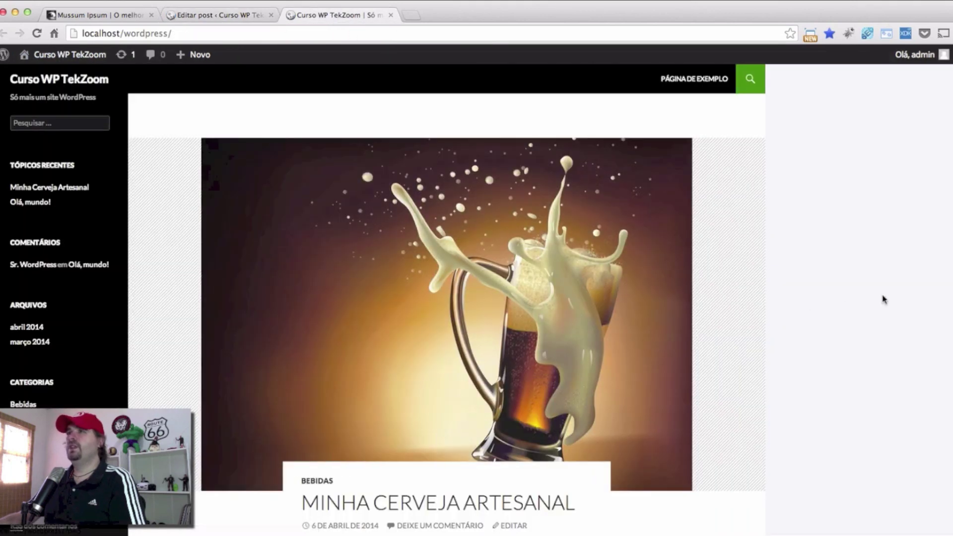
scroll(884, 298, down, 2)
scroll(884, 299, down, 2)
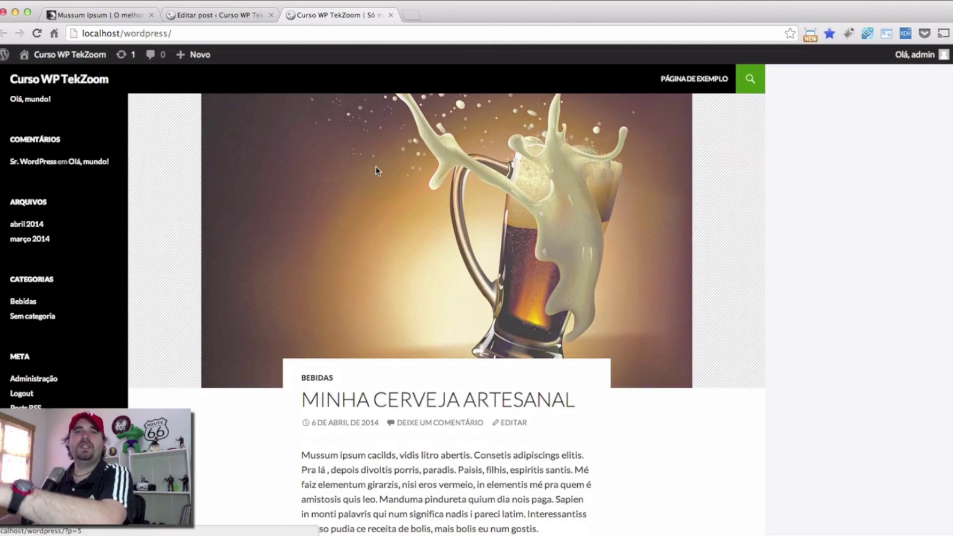
scroll(397, 189, down, 10)
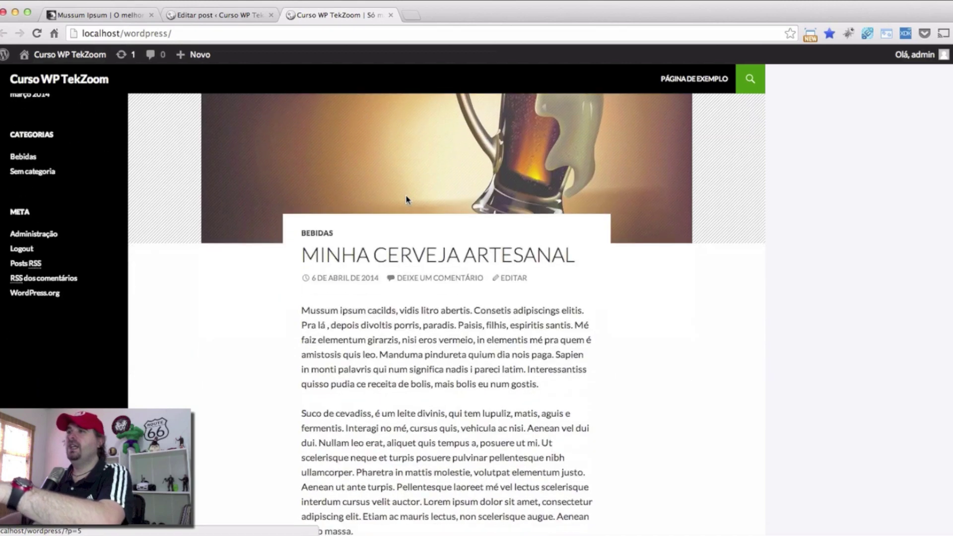
scroll(407, 199, down, 5)
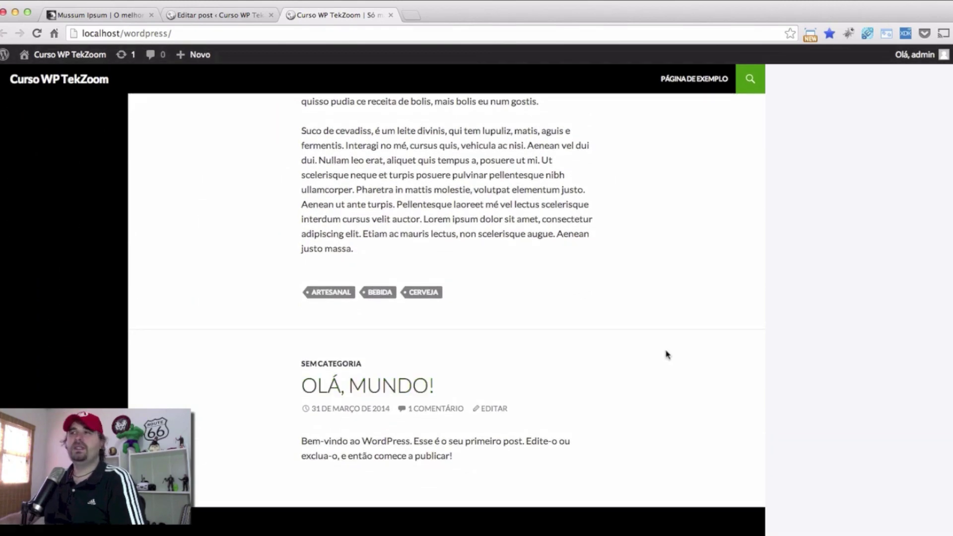
scroll(666, 355, up, 15)
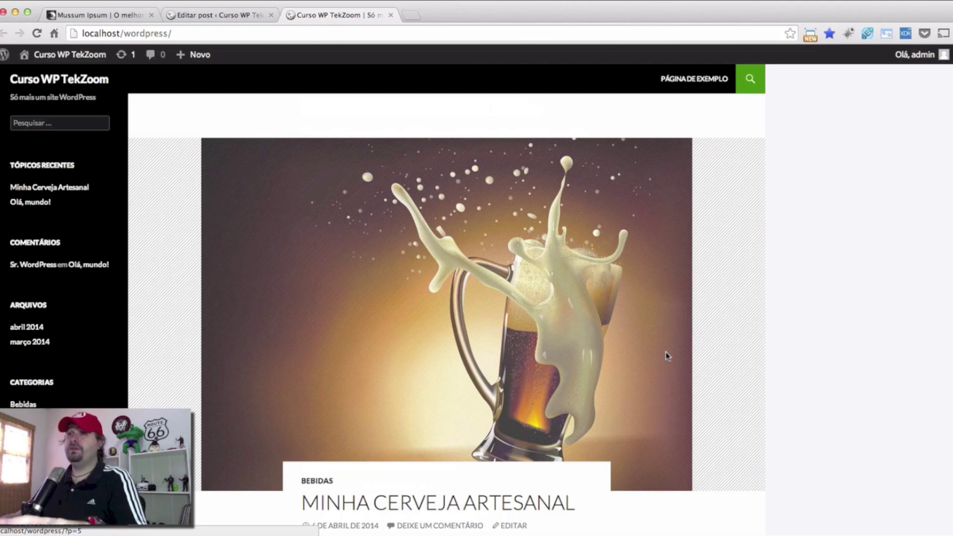
scroll(768, 336, down, 5)
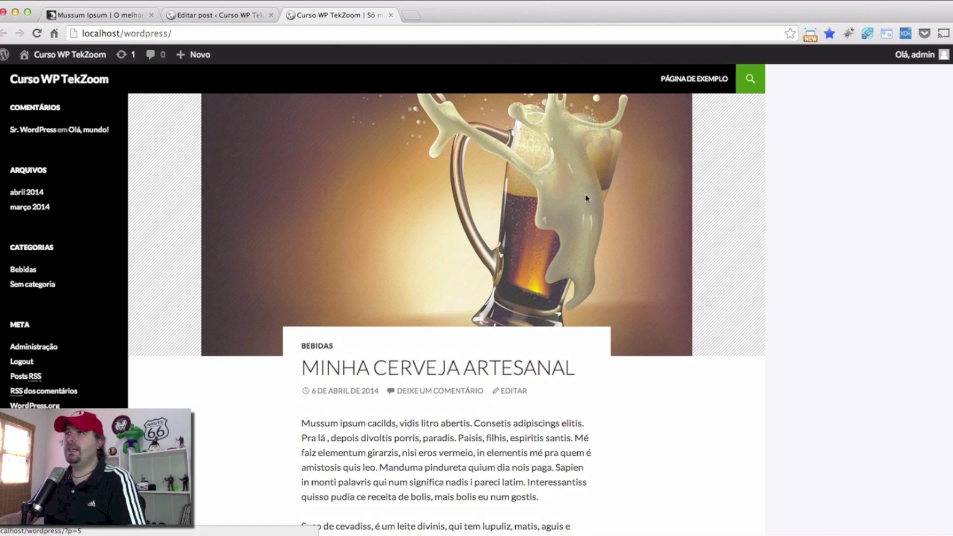
scroll(736, 270, down, 7)
scroll(341, 109, up, 12)
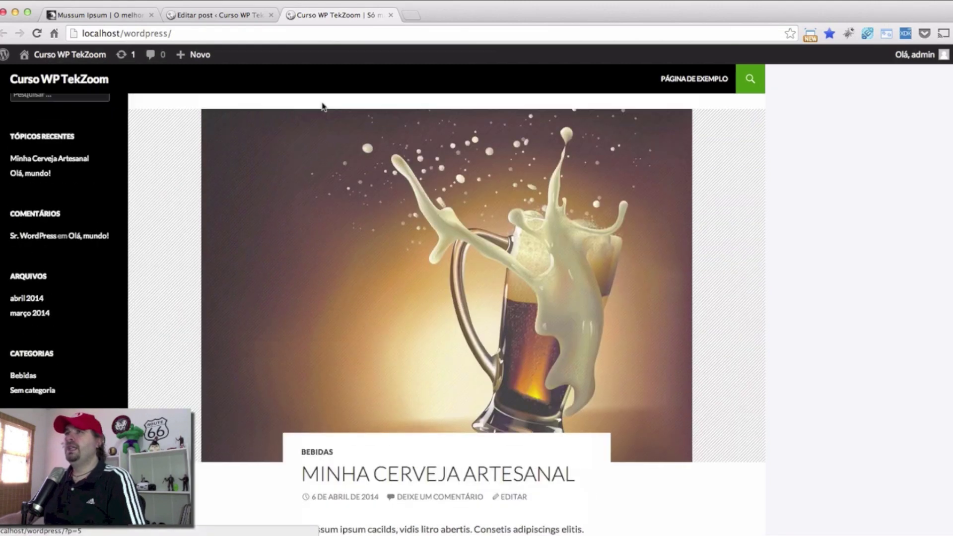
Back in the post editor, add an empty paragraph between the two text paragraphs of Minha Cerveja Artesanal
click(219, 15)
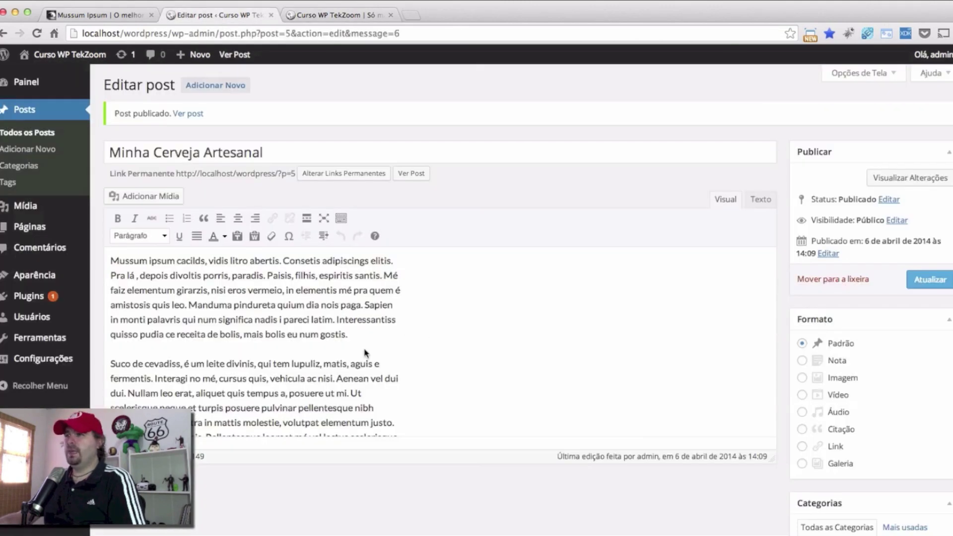
click(347, 364)
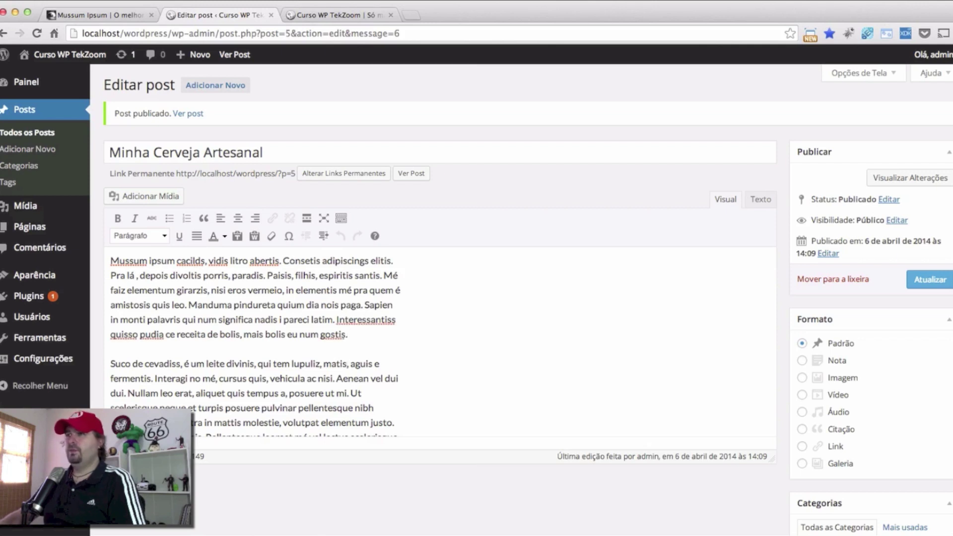
click(392, 341)
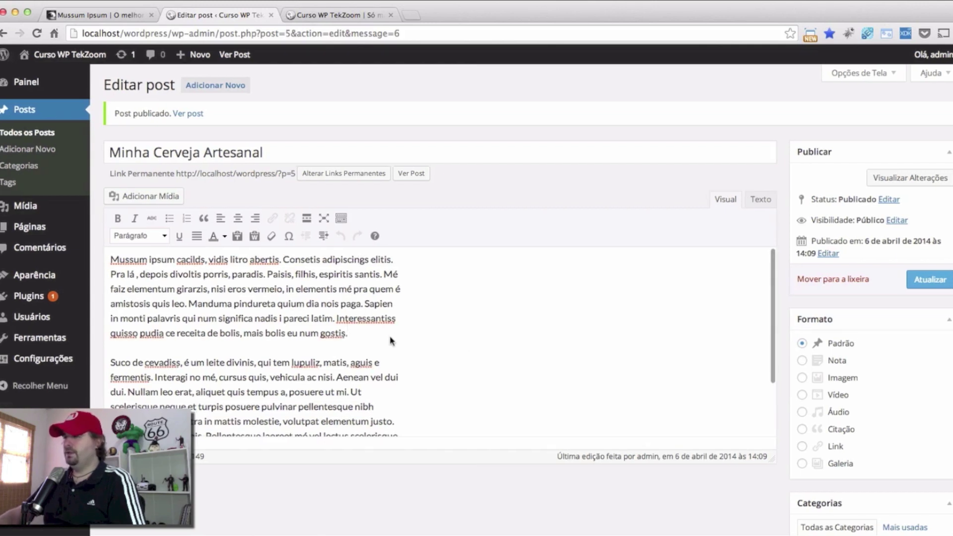
key(Return)
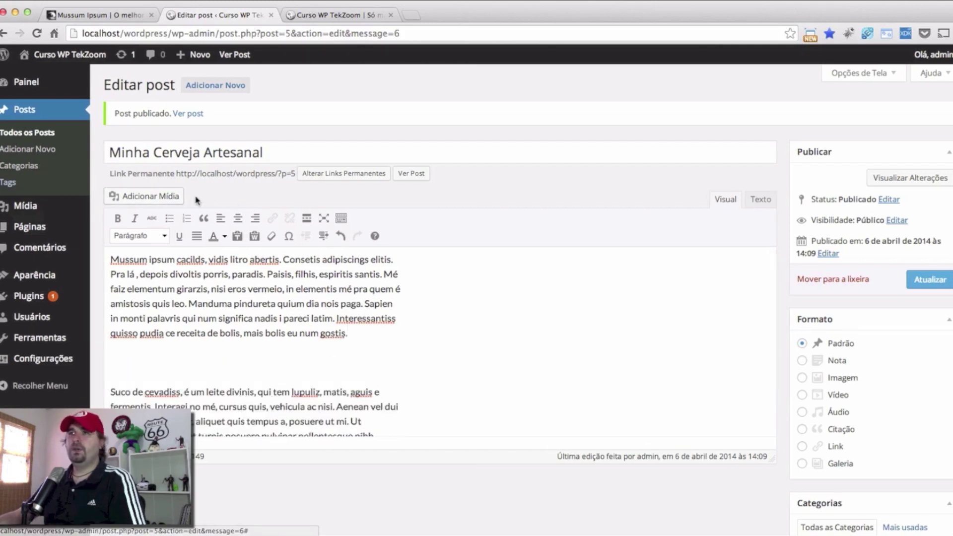
Upload img2.jpg from the CursoWordPress folder and insert it into the post at the empty paragraph
click(163, 198)
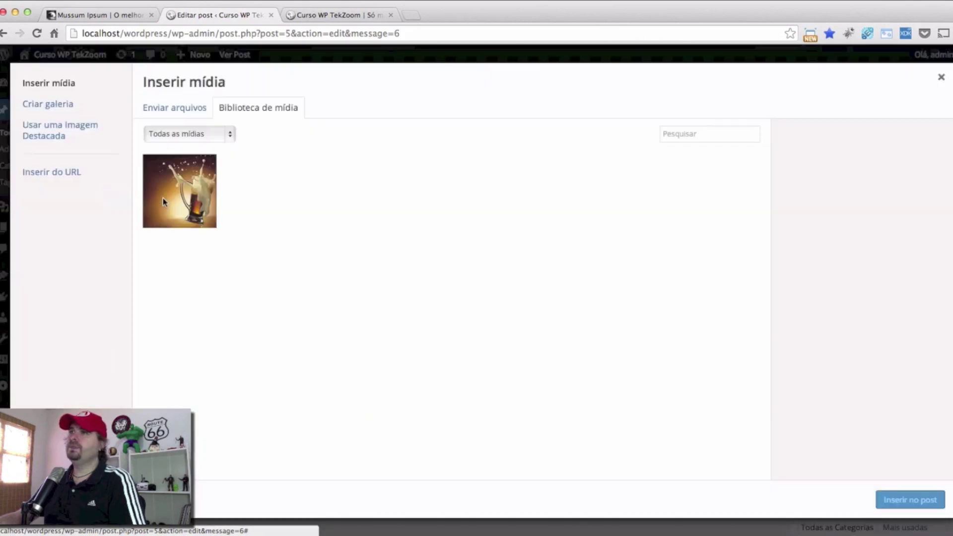
click(193, 108)
click(533, 305)
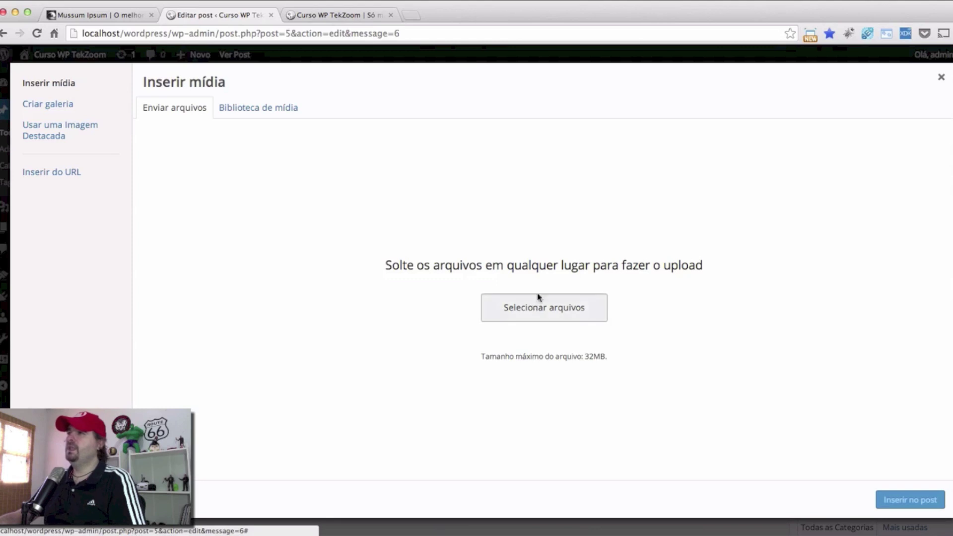
click(625, 89)
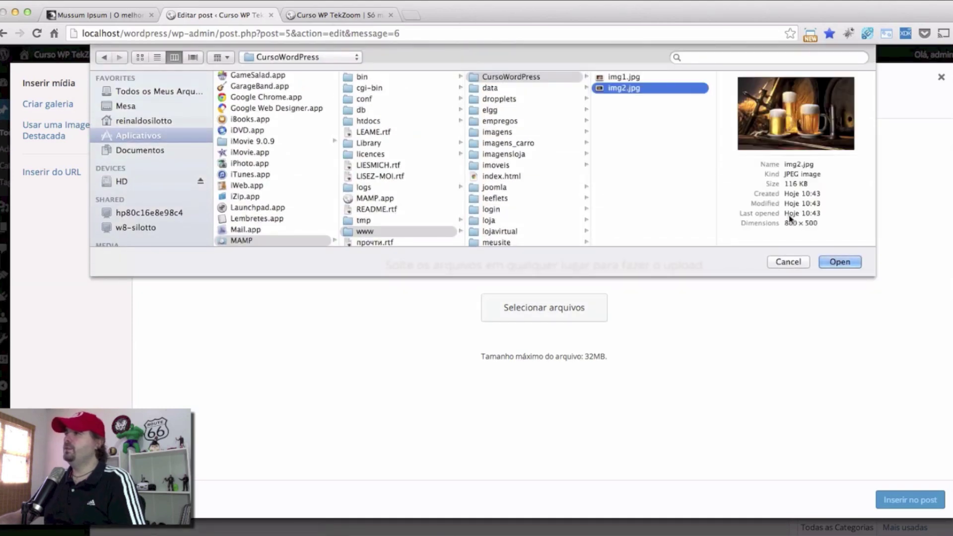
click(840, 262)
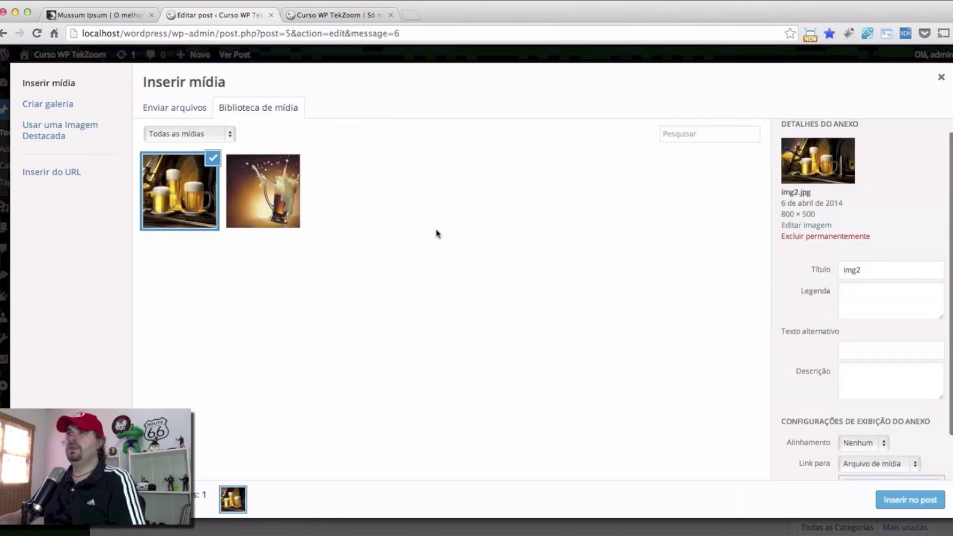
click(916, 500)
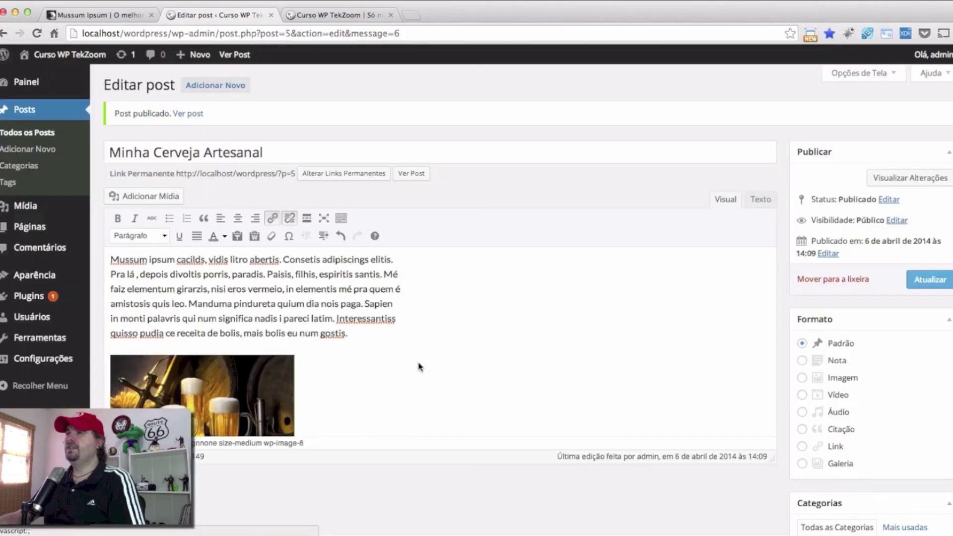
Center the inserted beer mugs image and update the post
scroll(495, 371, down, 2)
scroll(495, 371, down, 3)
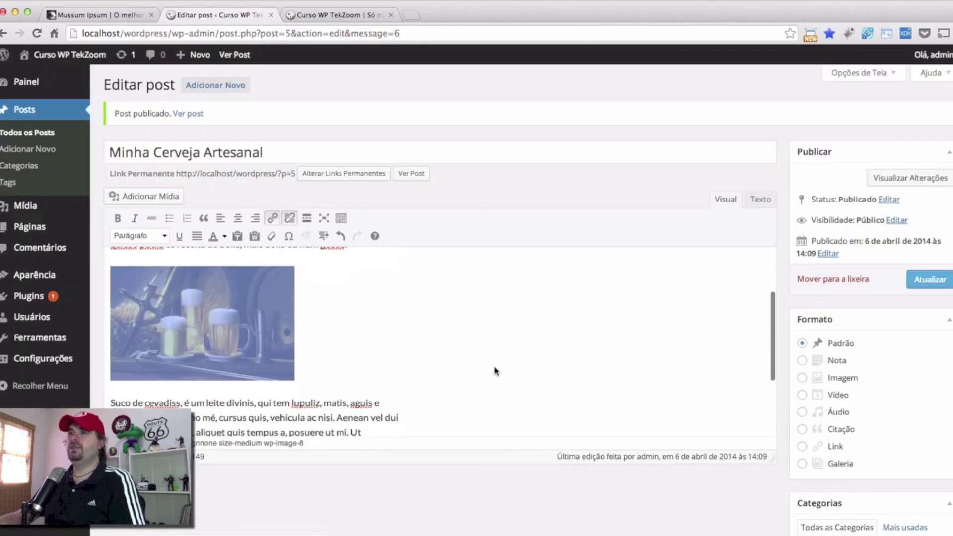
click(235, 220)
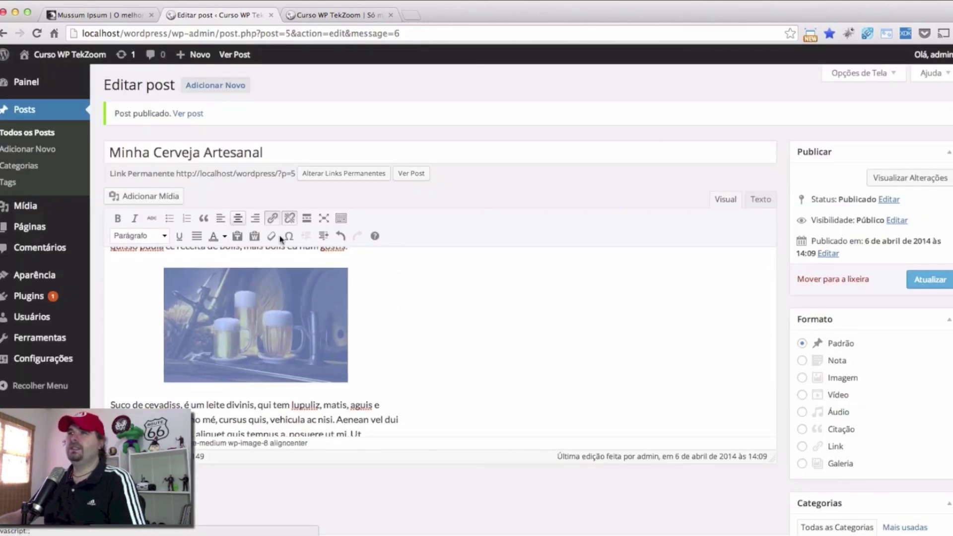
click(930, 279)
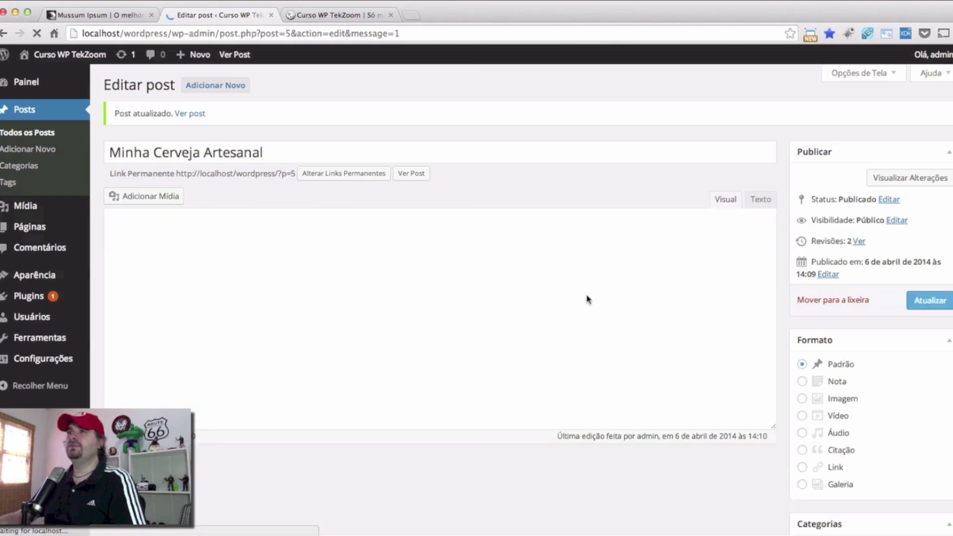
Open the Minha Cerveja Artesanal post on the site and examine its images, text and tags
key(ctrl+Tab)
click(726, 362)
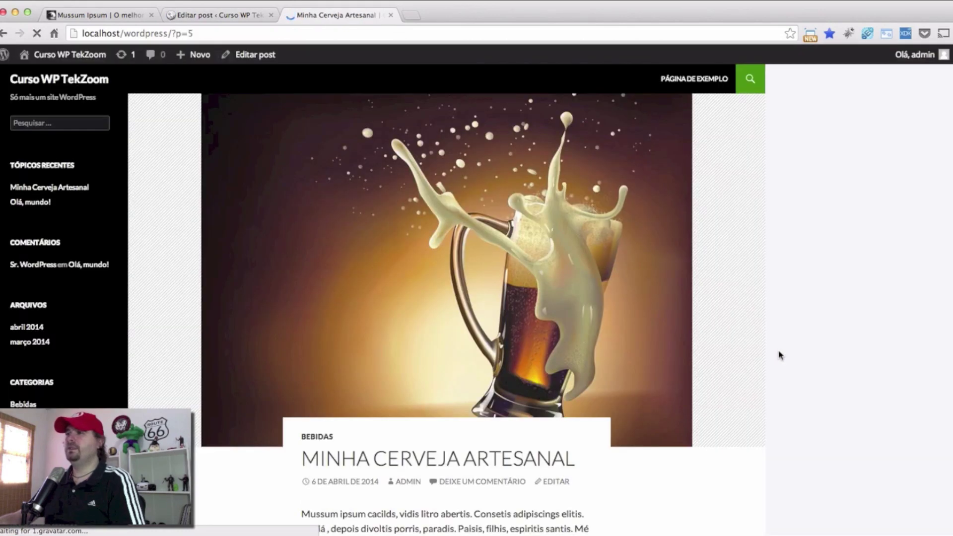
scroll(778, 355, down, 7)
scroll(780, 356, down, 4)
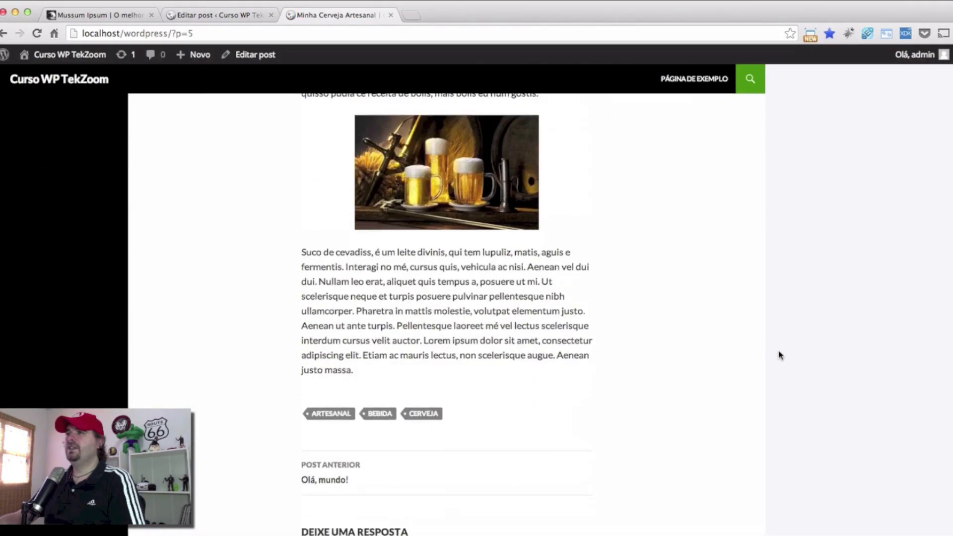
scroll(779, 355, up, 7)
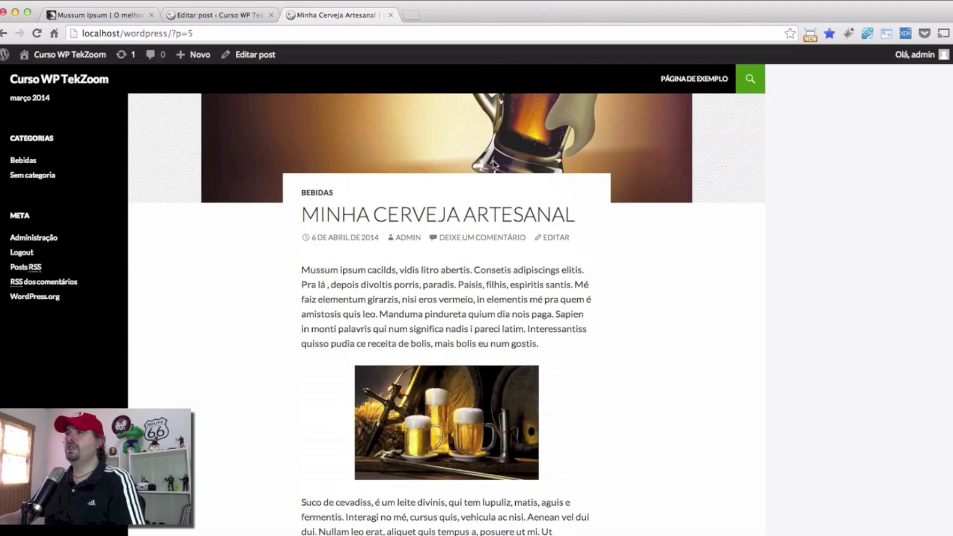
scroll(497, 209, up, 4)
scroll(467, 249, down, 4)
scroll(472, 318, down, 7)
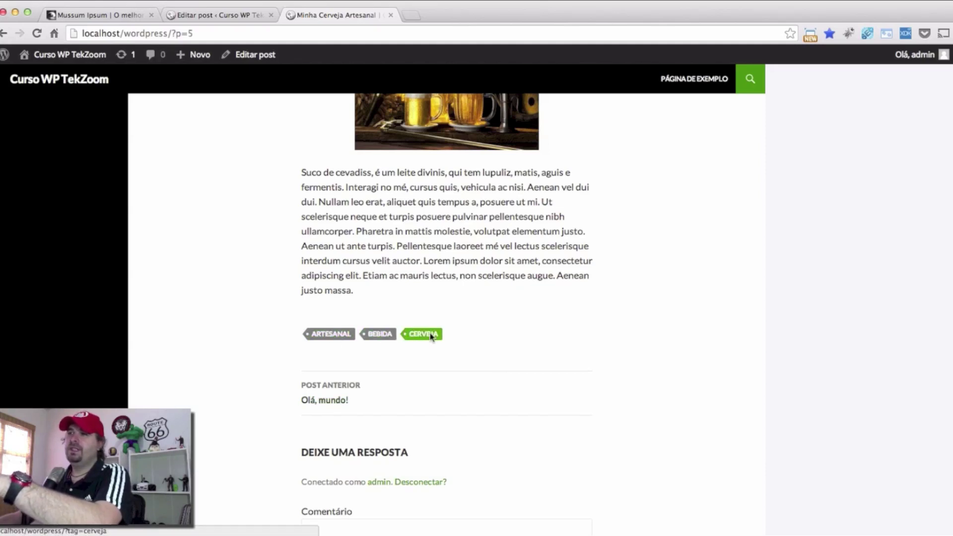
Open the archive of the artesanal tag from the post and look through the posts it lists
click(326, 334)
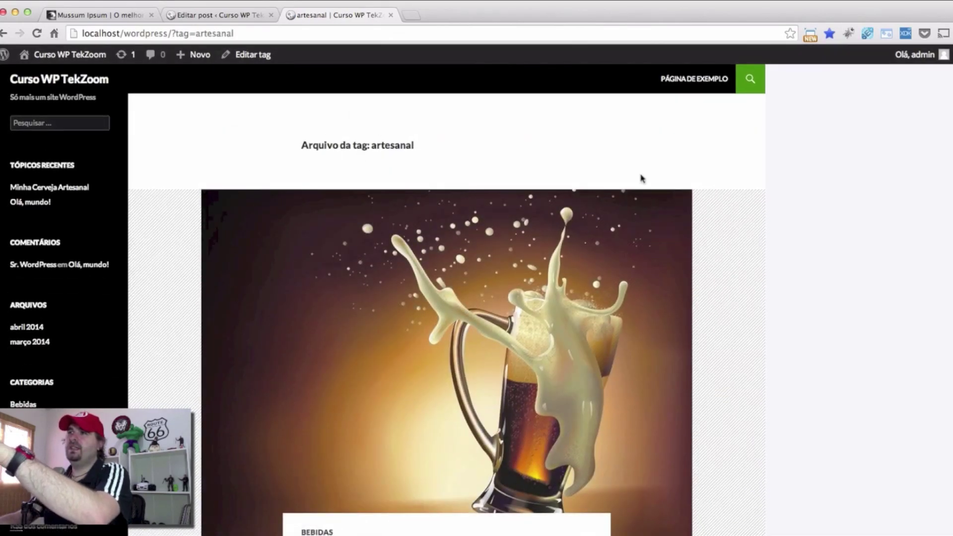
scroll(824, 298, down, 5)
scroll(824, 298, down, 4)
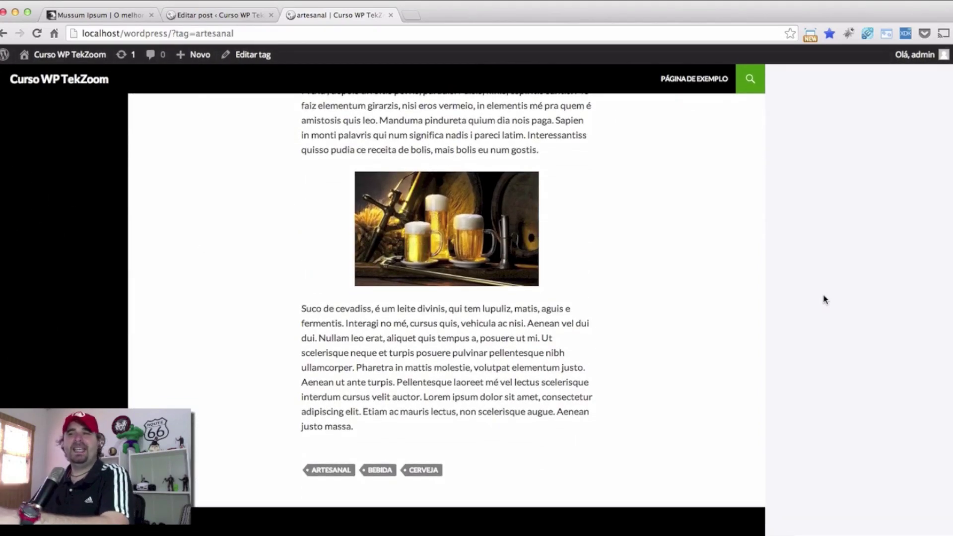
key(super+r)
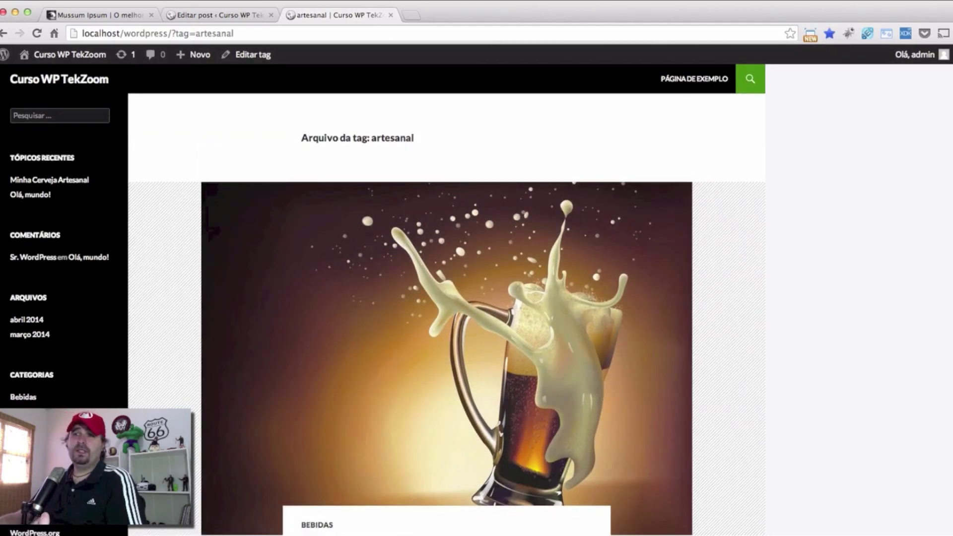
Open the Bebidas category archive and look through its posts
click(33, 397)
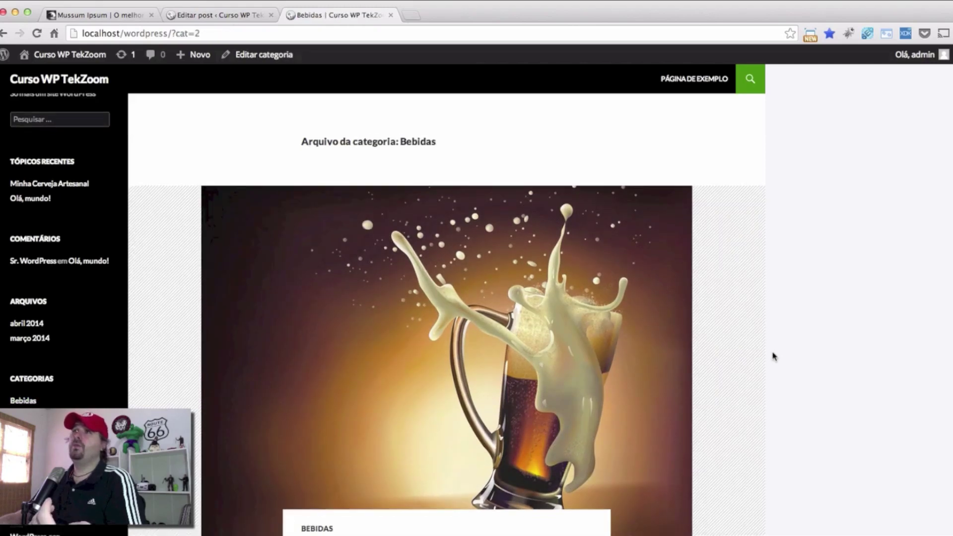
scroll(773, 356, down, 3)
scroll(774, 356, down, 10)
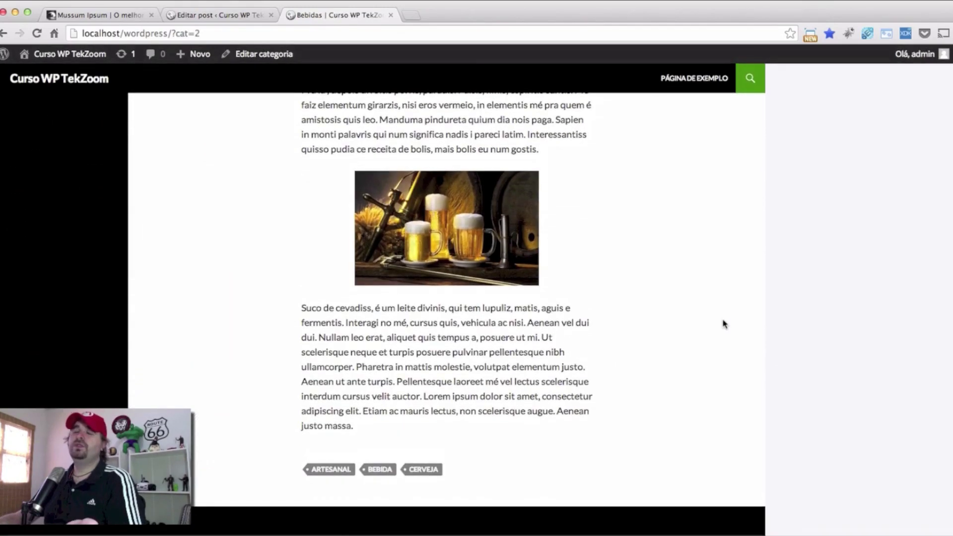
scroll(238, 221, up, 12)
Return to the site's home page and look over its full post listing
click(35, 79)
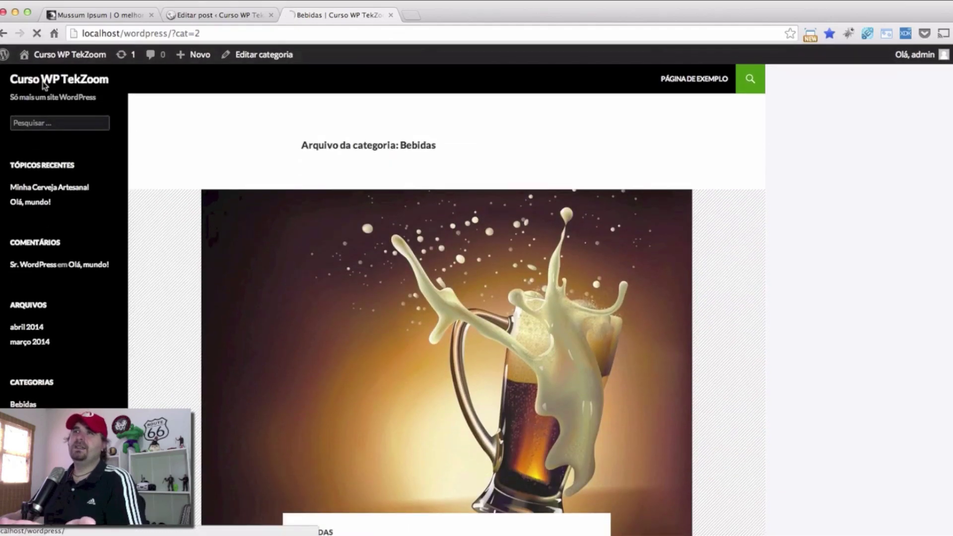
scroll(536, 330, down, 15)
scroll(404, 266, up, 15)
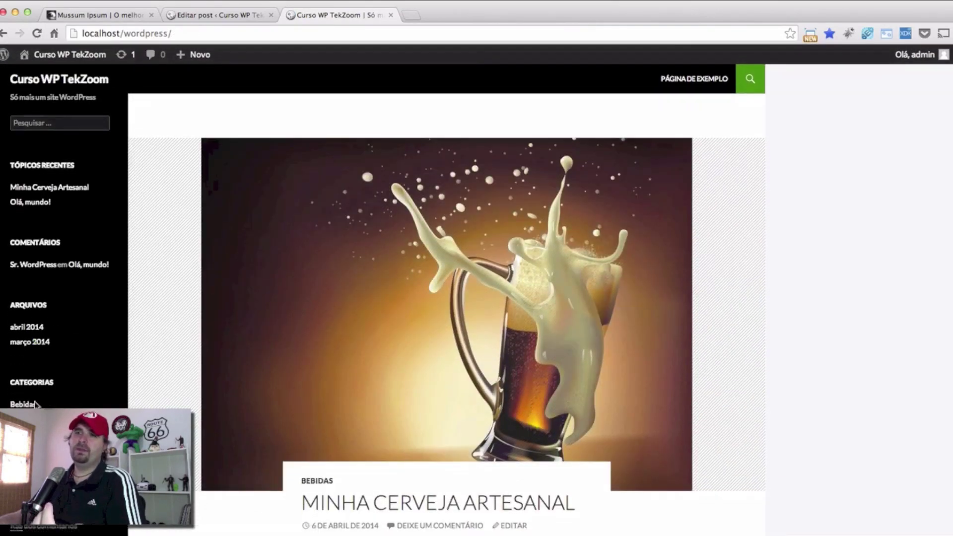
Reopen the Bebidas category archive, check its content, and return to the post editor
click(23, 405)
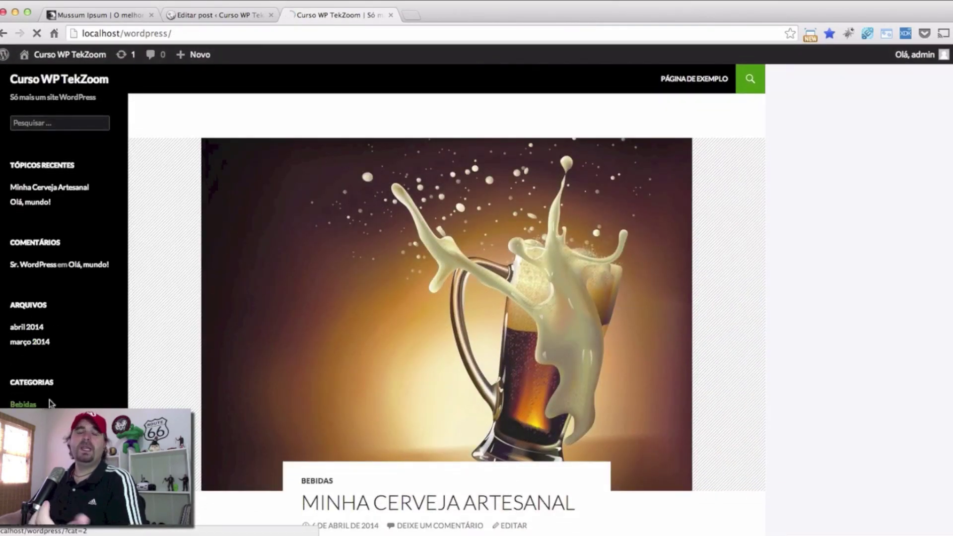
scroll(815, 390, down, 12)
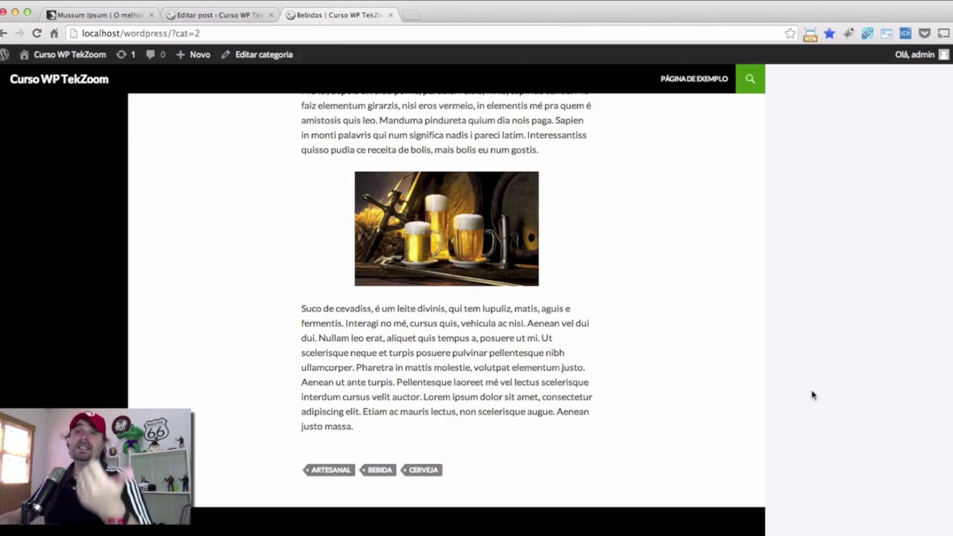
click(219, 16)
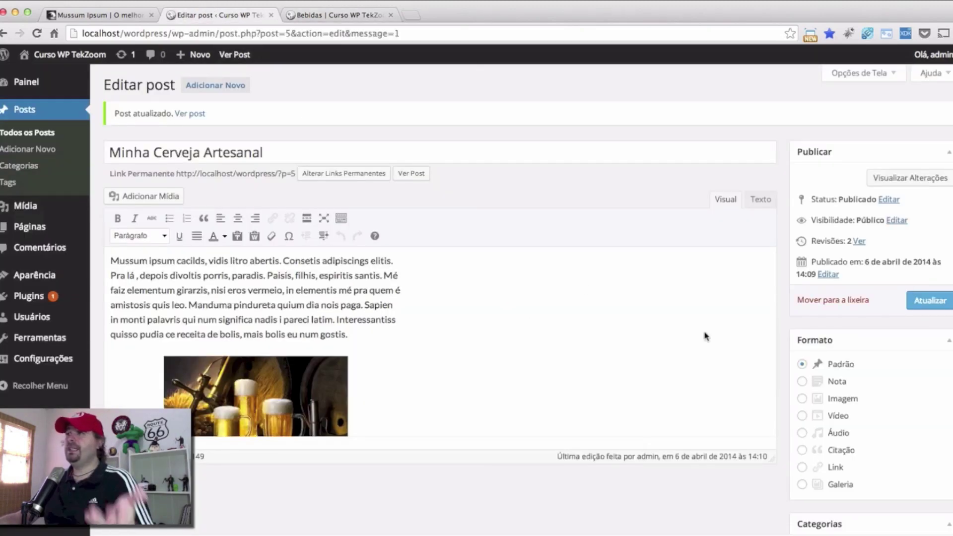
Hide the post editor's extra row of formatting tools and show it again
click(340, 219)
click(341, 219)
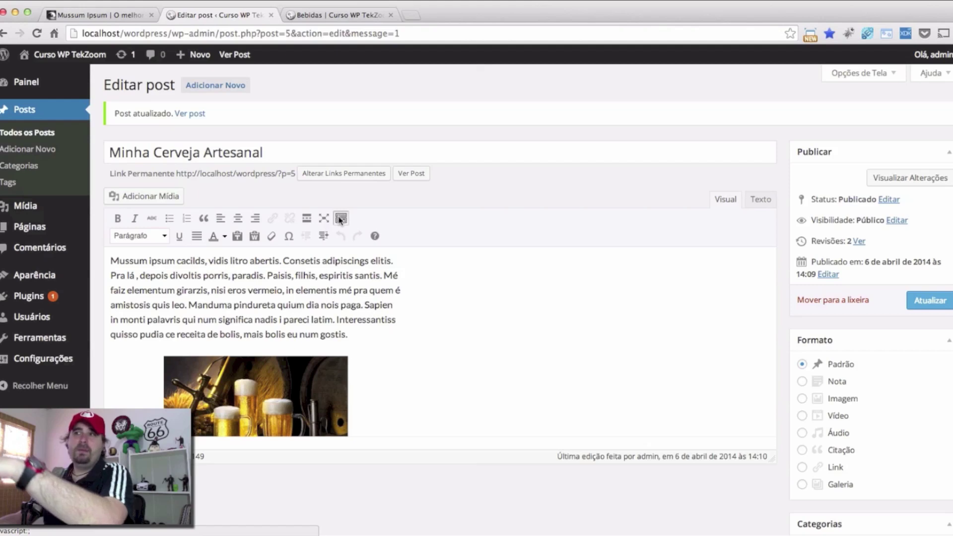
click(341, 219)
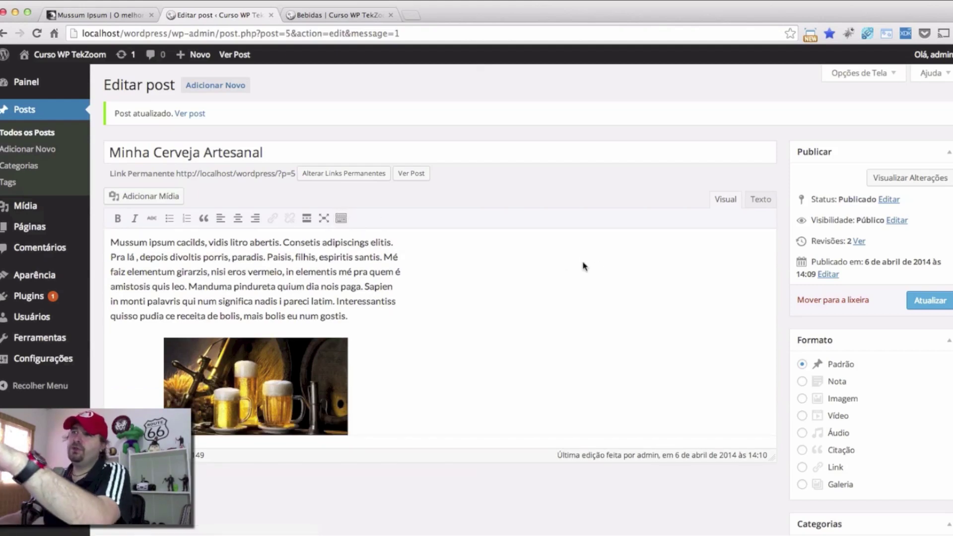
click(342, 219)
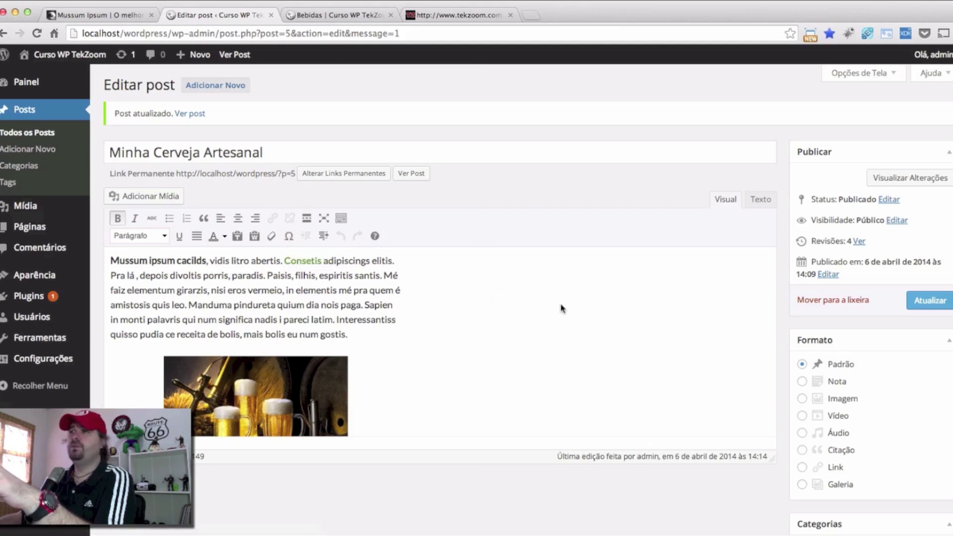
Open the Bebidas category for editing from the list of post categories
scroll(797, 372, down, 5)
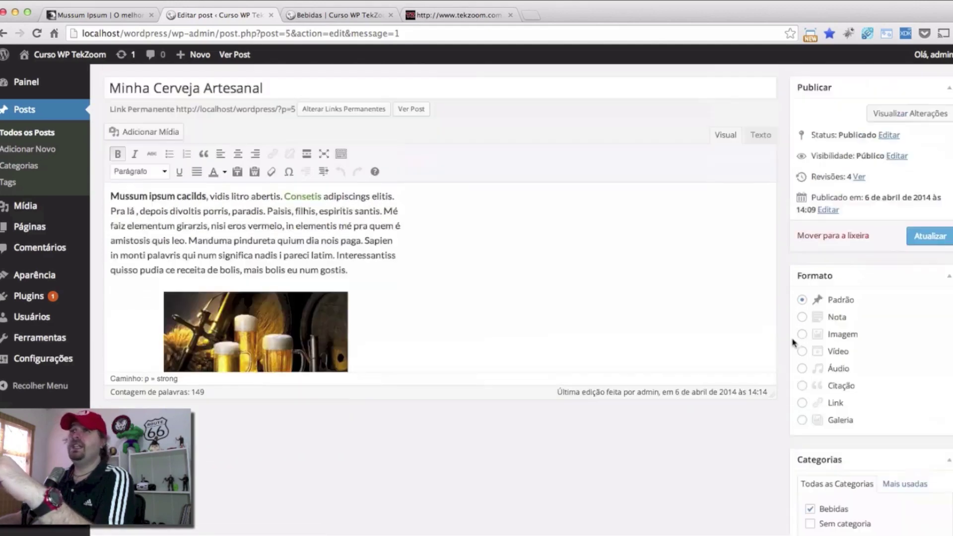
scroll(67, 155, up, 5)
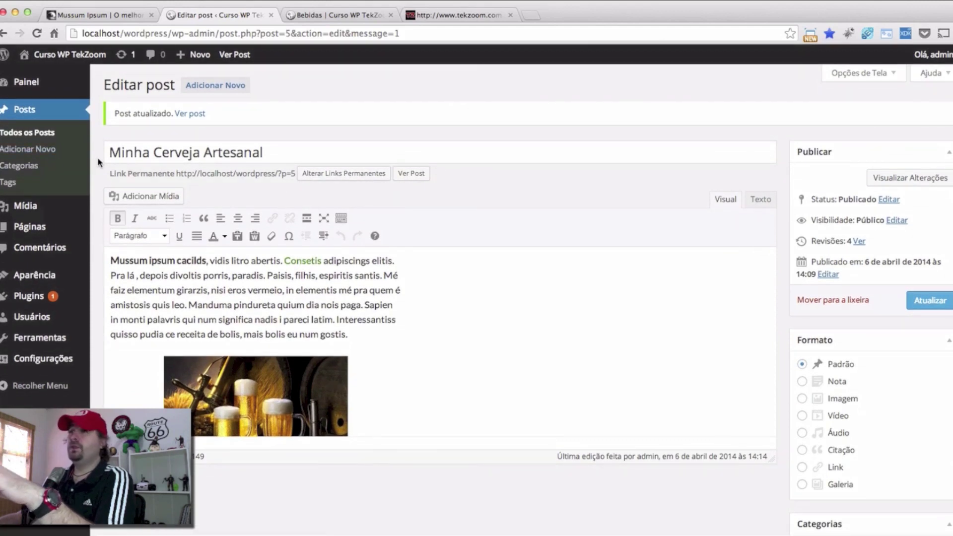
click(17, 168)
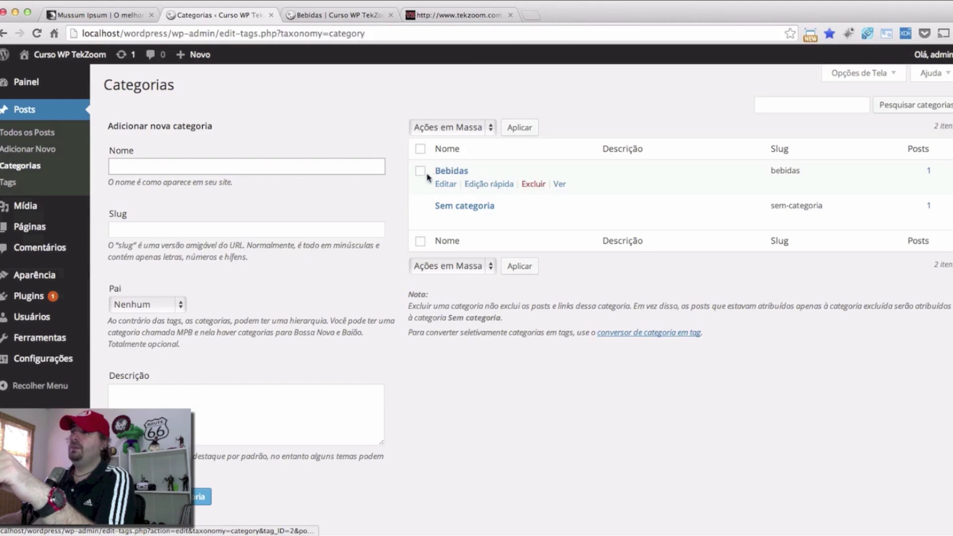
click(450, 171)
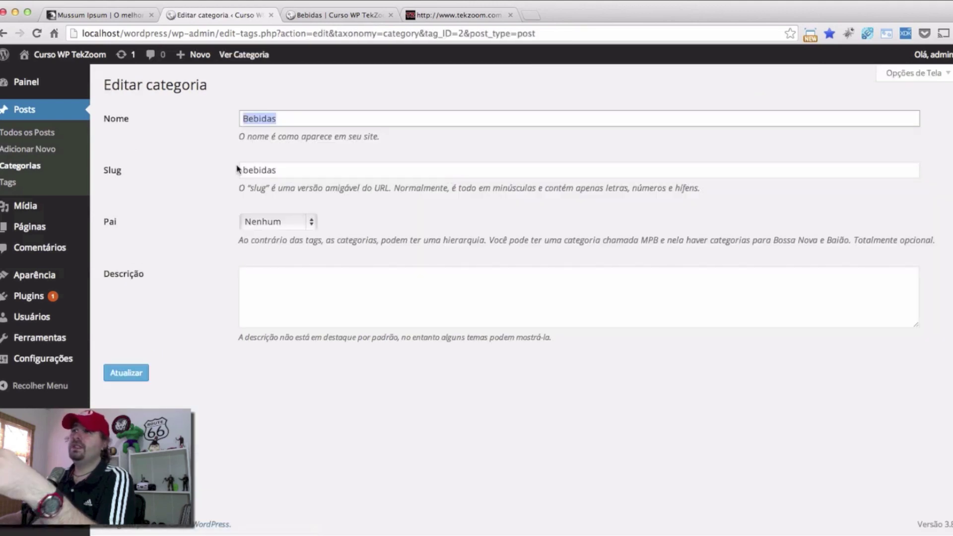
Examine the Bebidas category's name, slug and available parent categories, leaving the parent as Nenhum
click(285, 122)
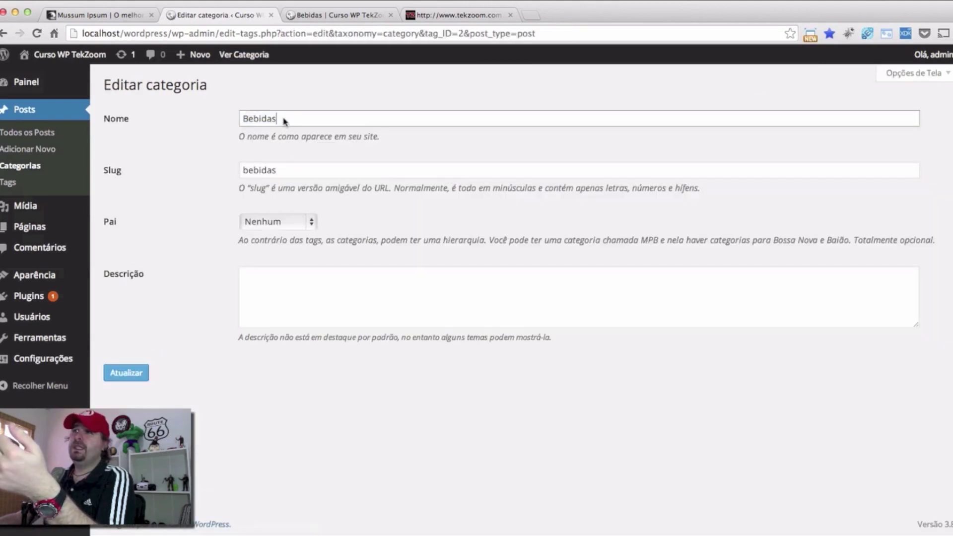
double_click(303, 172)
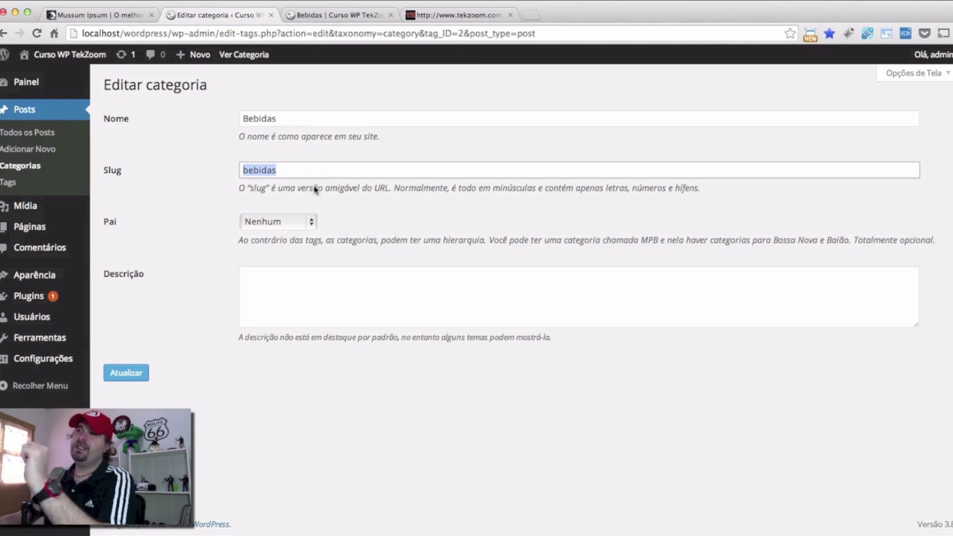
click(287, 222)
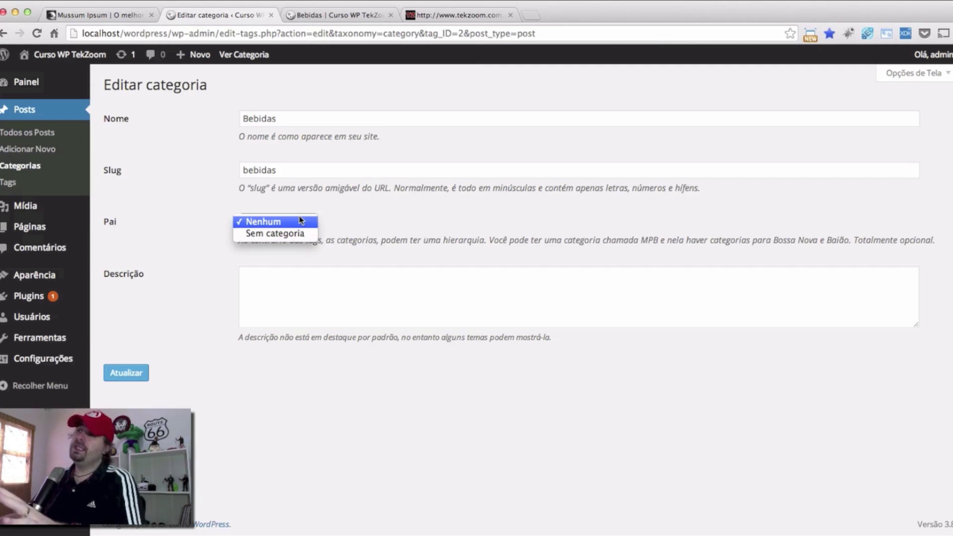
click(318, 221)
Add the description "As melhores bebidas do Brasil" to the Bebidas category and update it
click(298, 286)
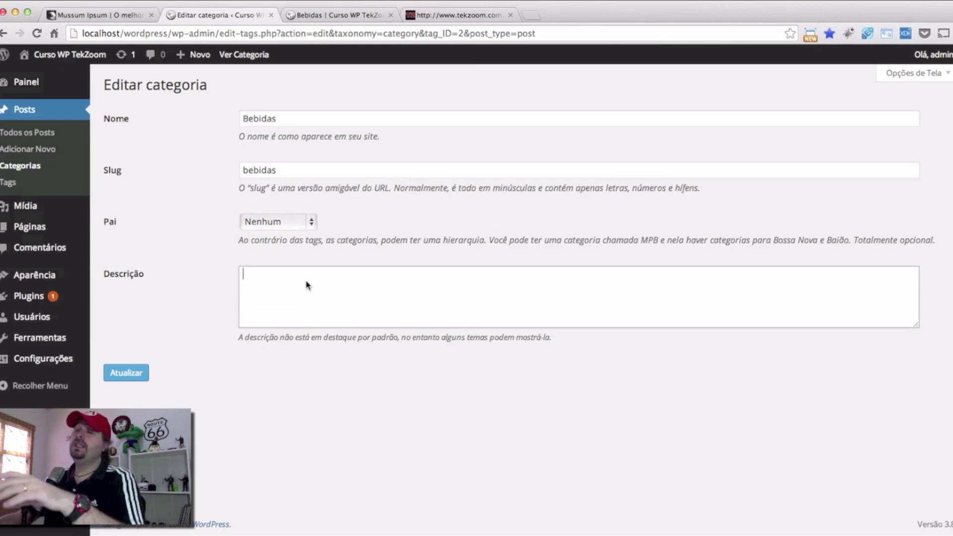
click(306, 285)
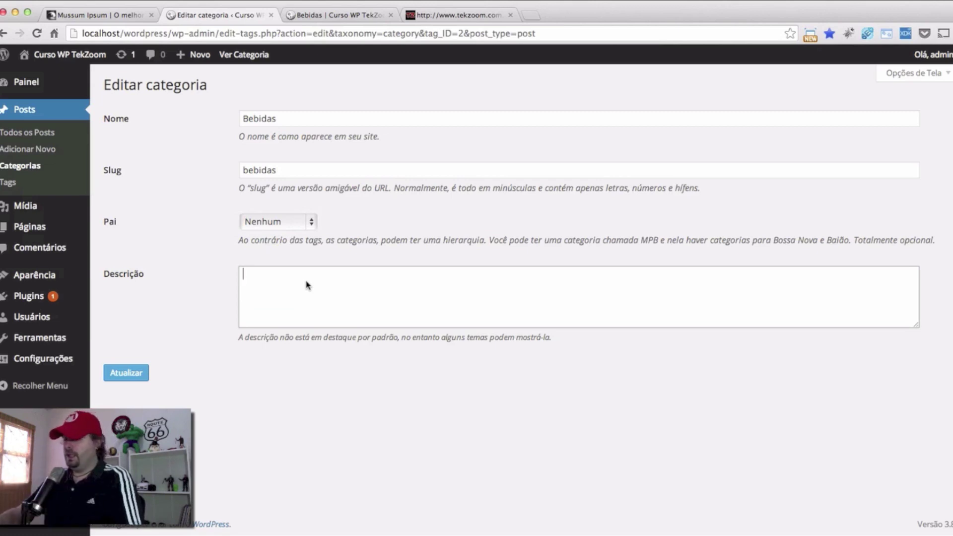
text(As melh)
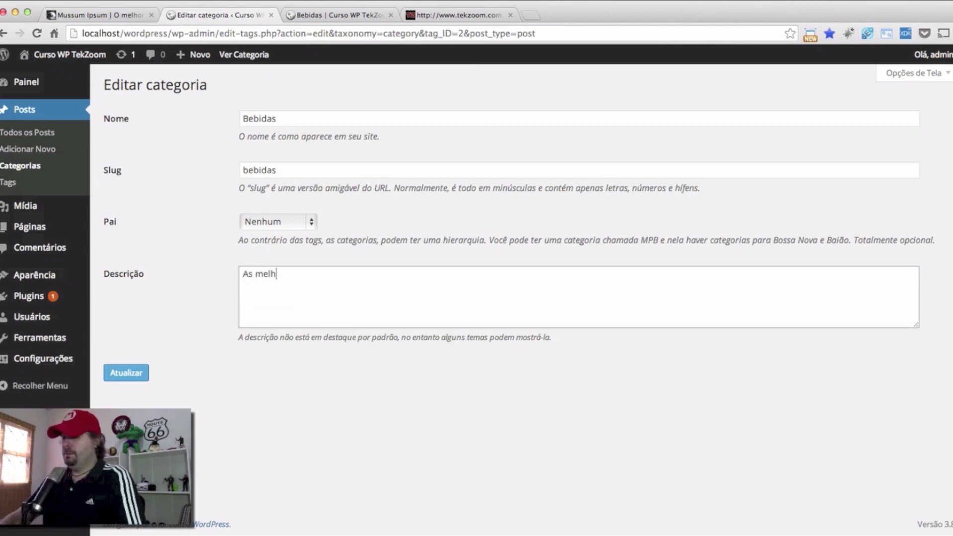
text(ores bebid)
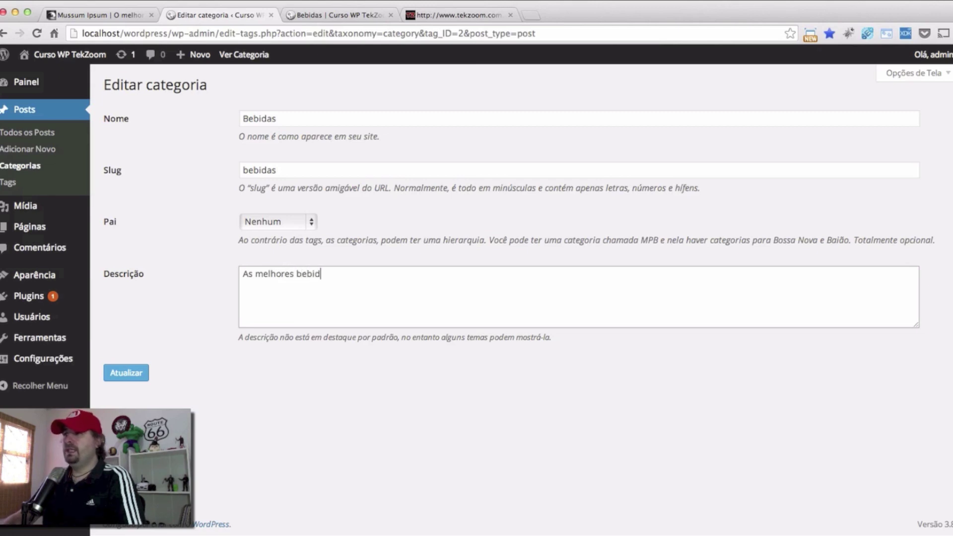
text(as do Brasil)
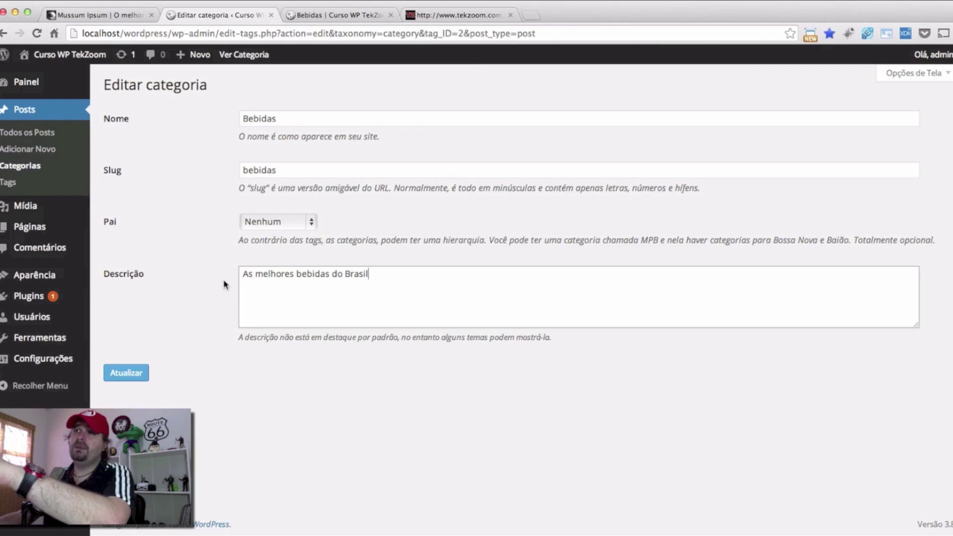
click(130, 373)
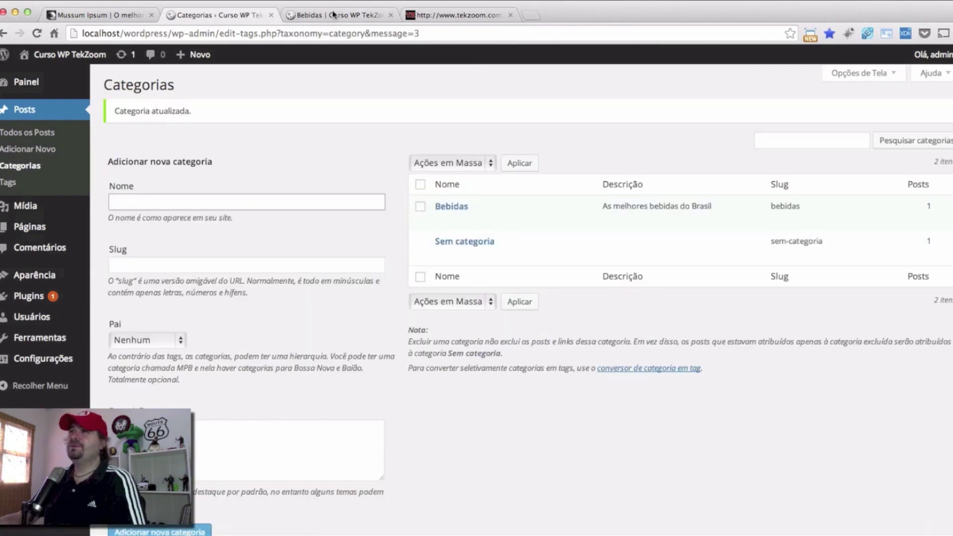
Reload the Bebidas archive on the site, check the description under its heading, and return to the category administration page
key(ctrl+Tab)
key(super+r)
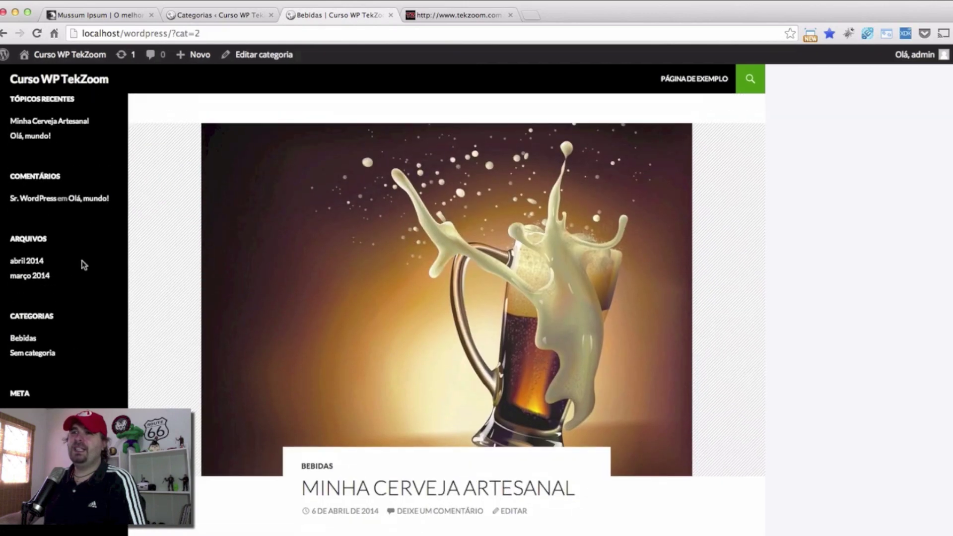
click(28, 340)
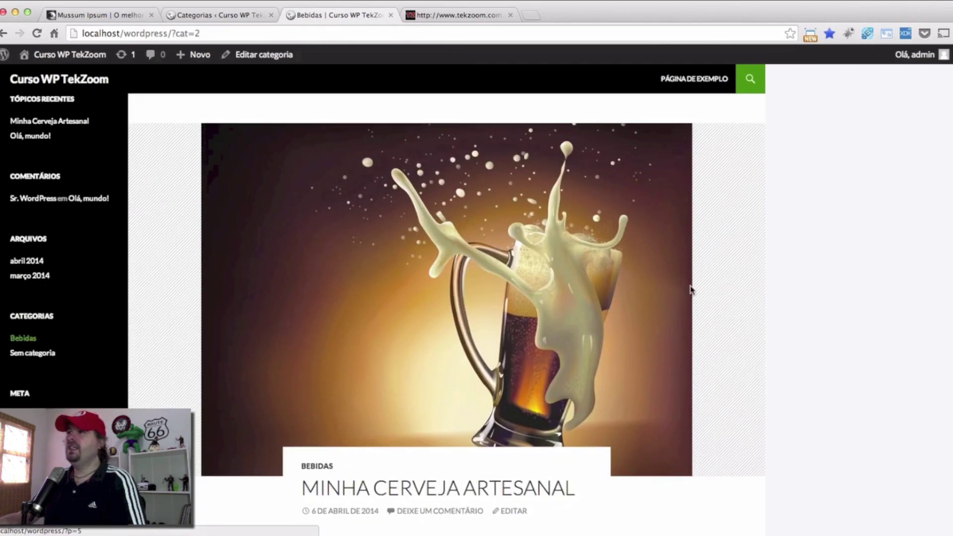
drag(296, 169, 426, 170)
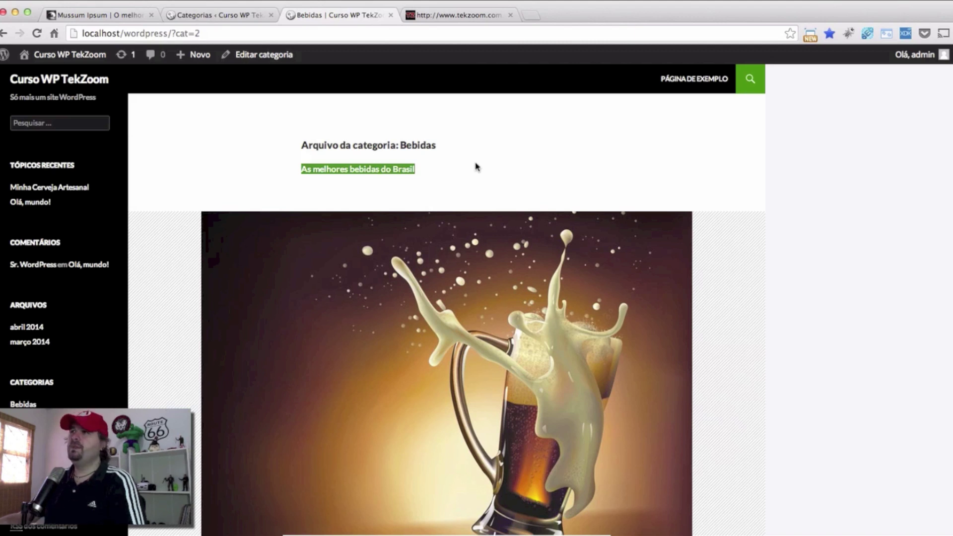
click(228, 16)
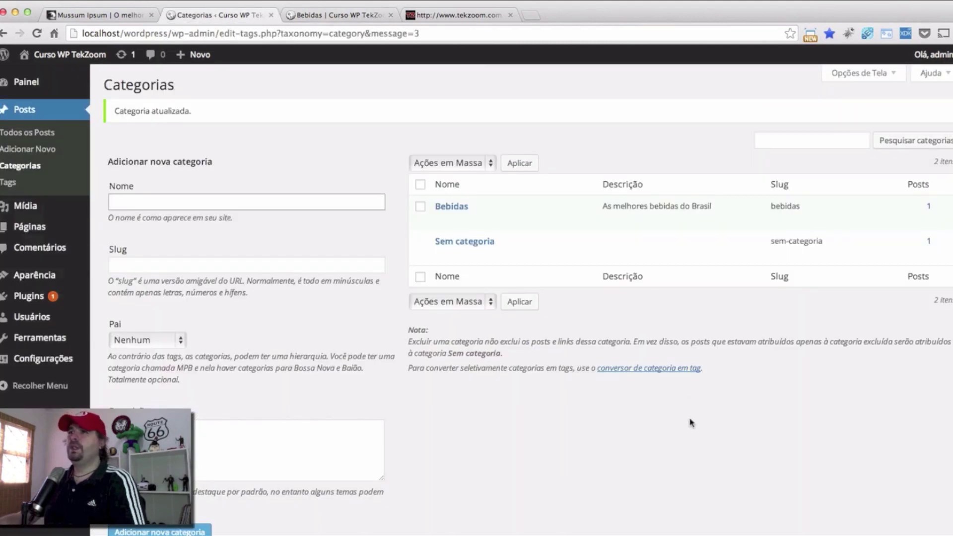